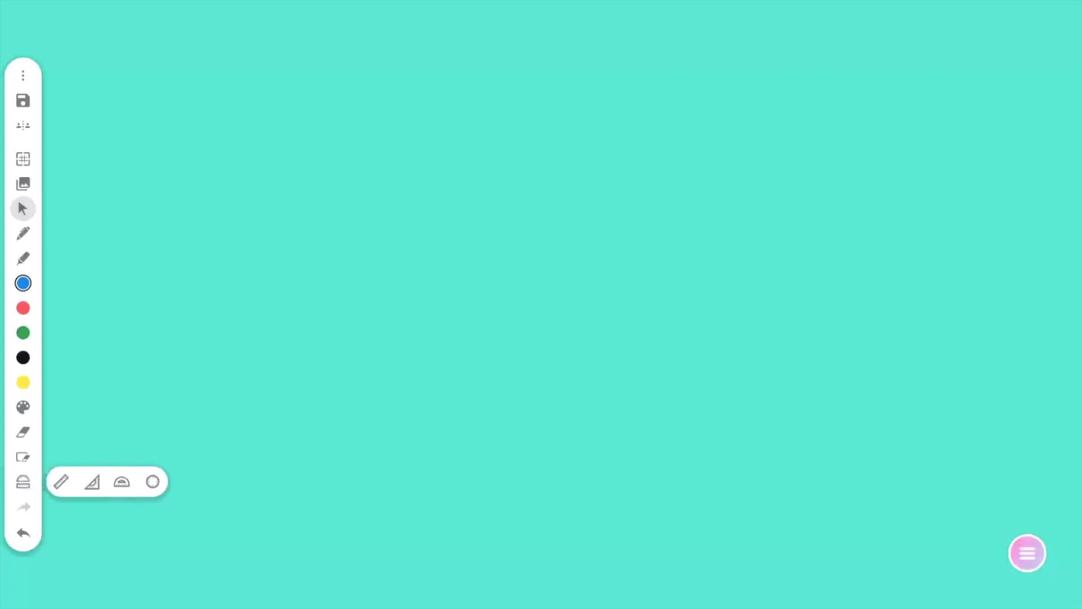
Place the ruler on the board and rotate it diagonally to form the blue angle
left_click(61, 482)
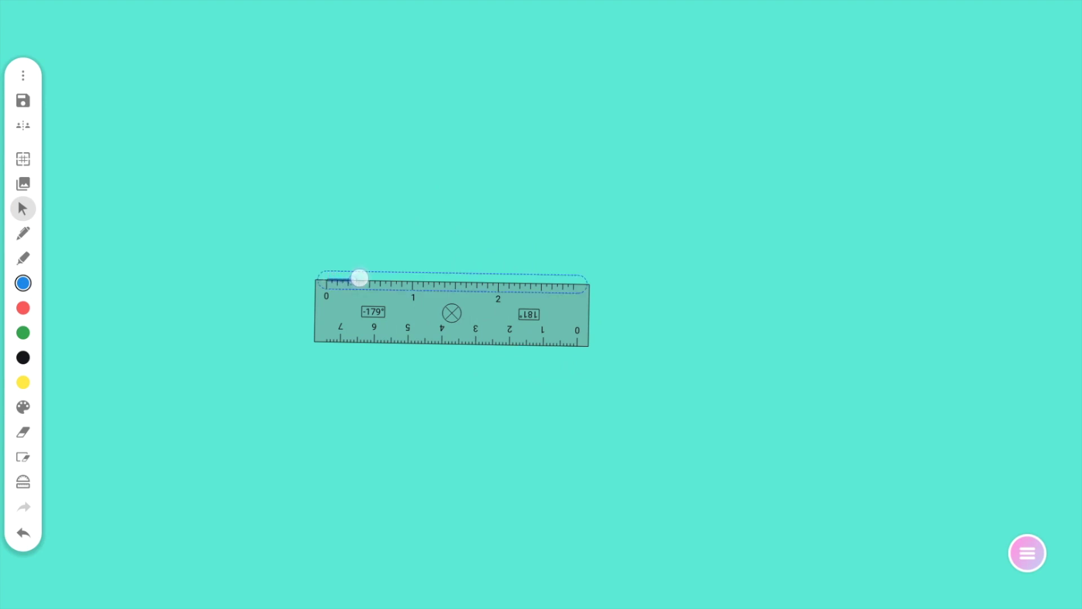
mouse_move(451, 314)
left_mouse_down()
mouse_move(372, 270)
mouse_move(467, 128)
left_mouse_up()
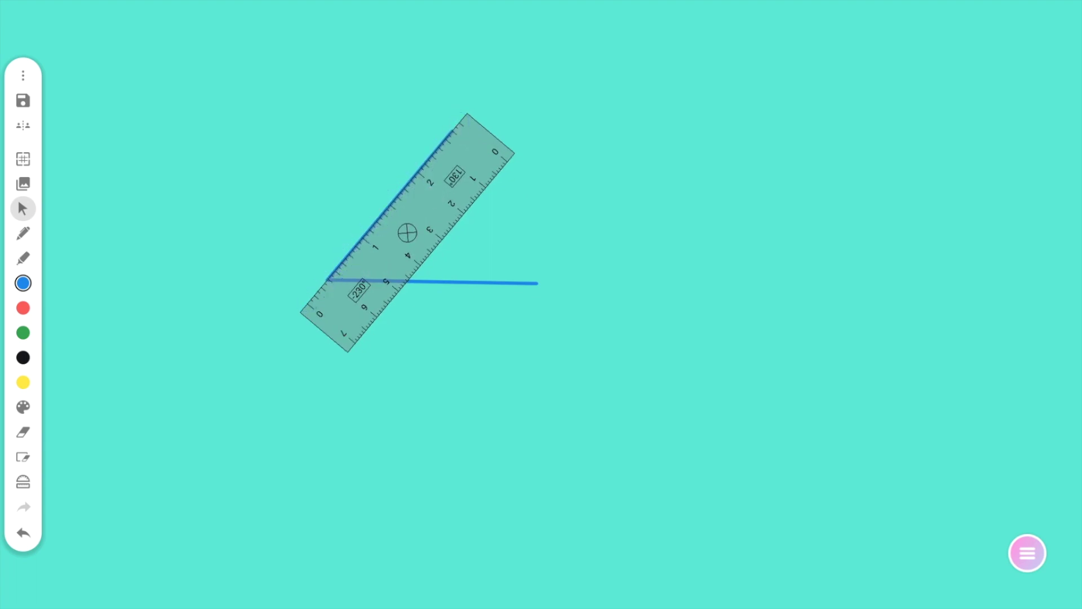
Swap the ruler for a half protractor aligned to the horizontal line, then shade the angle yellow
left_click(407, 233)
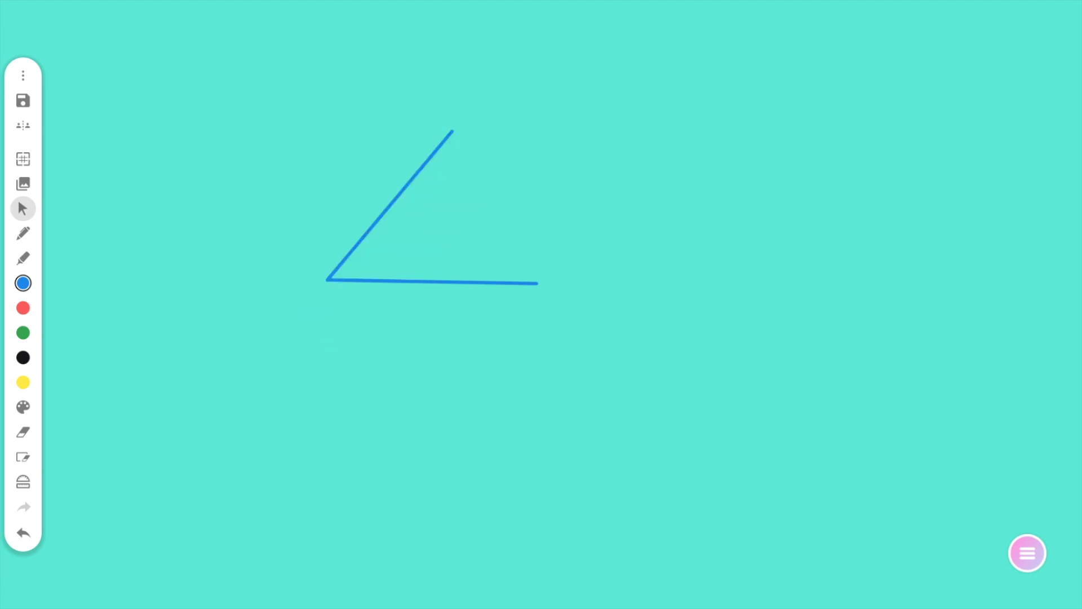
left_click(23, 482)
left_click(123, 481)
mouse_move(334, 292)
left_mouse_down()
mouse_move(333, 263)
mouse_move(306, 279)
left_mouse_up()
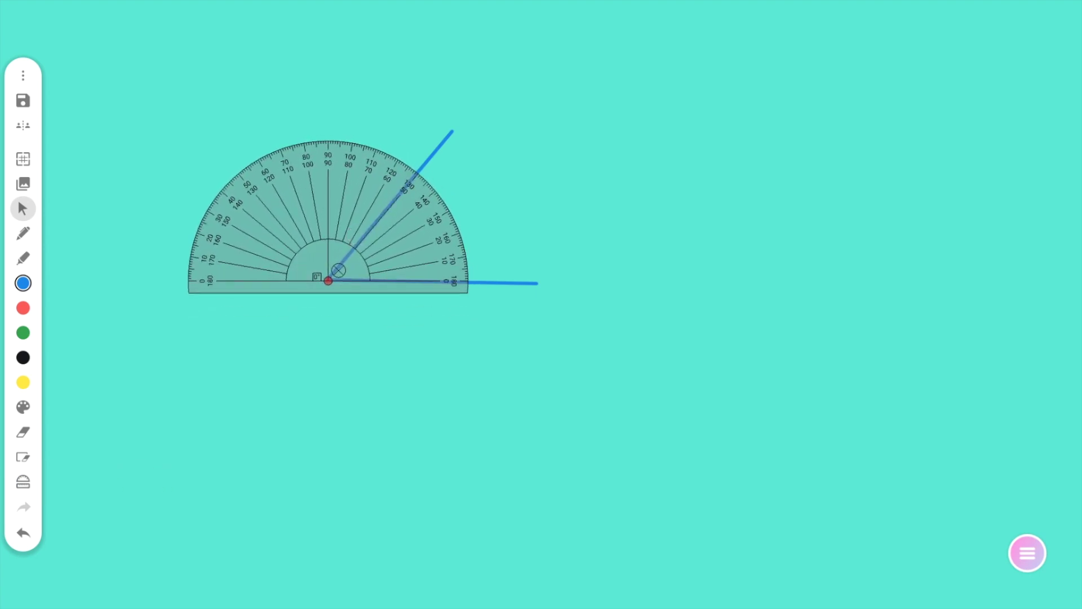
left_click(23, 233)
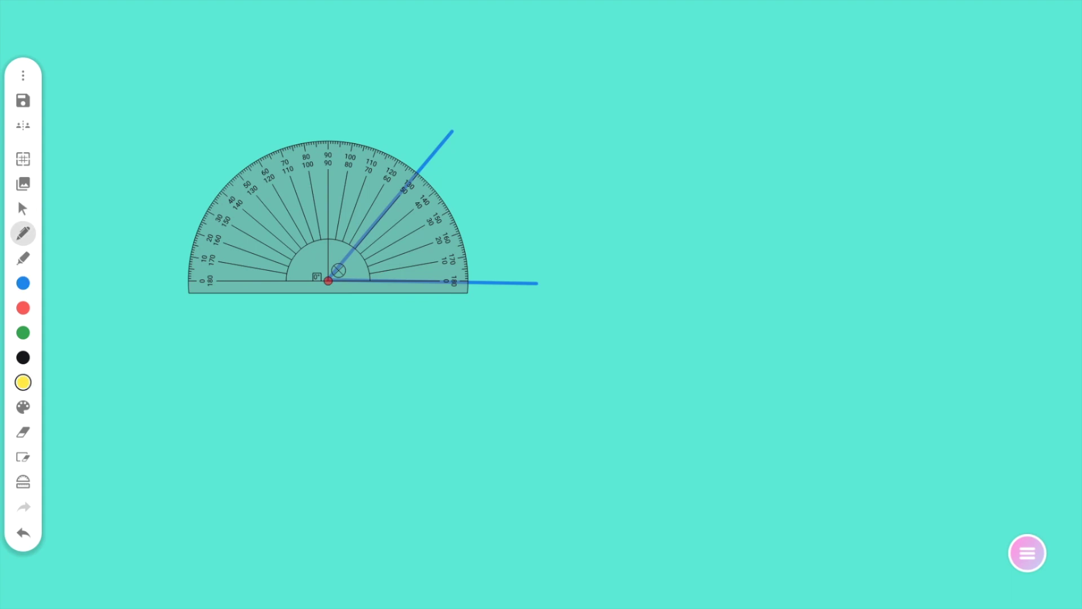
mouse_move(419, 174)
left_mouse_down()
mouse_move(466, 248)
mouse_move(469, 281)
left_mouse_up()
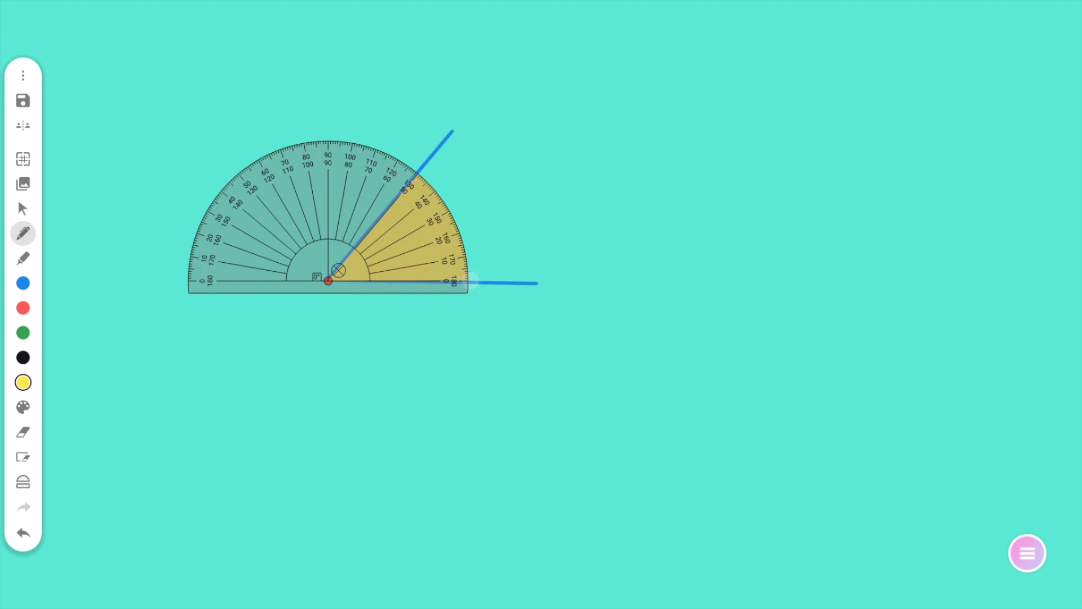
Replace the half protractor with a full one right of the angle and sweep a red sector
left_click(337, 272)
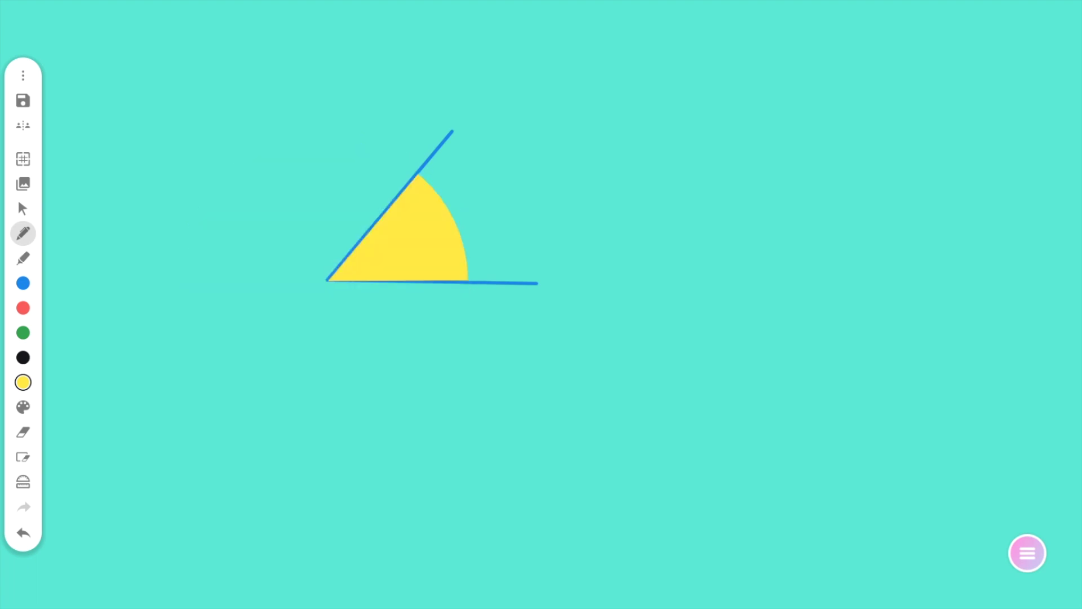
left_click(23, 482)
left_click(152, 481)
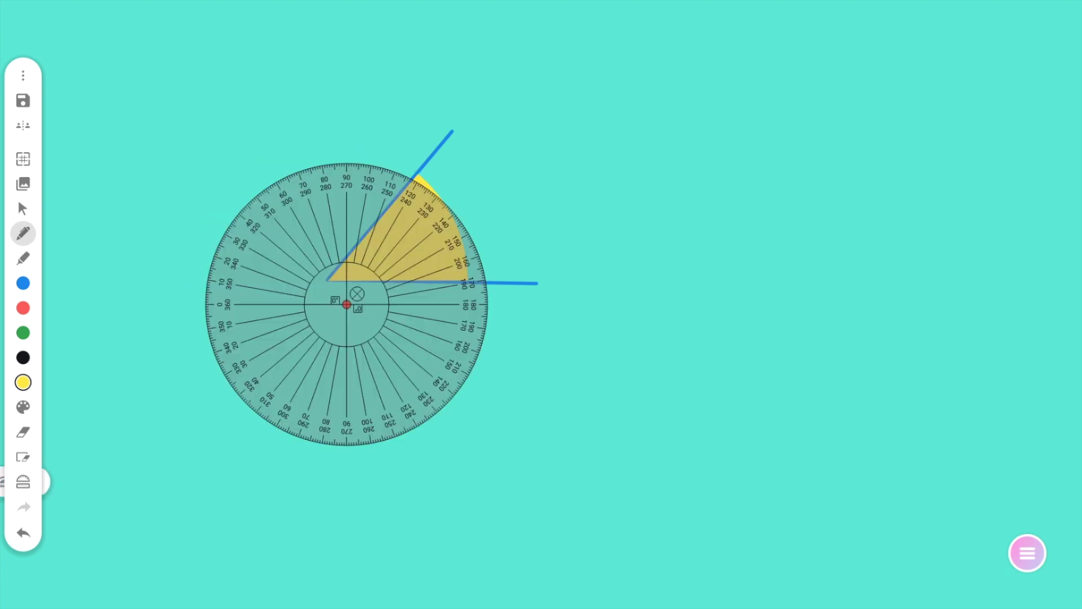
left_click(24, 308)
mouse_move(375, 281)
left_mouse_down()
mouse_move(507, 302)
mouse_move(854, 279)
left_mouse_up()
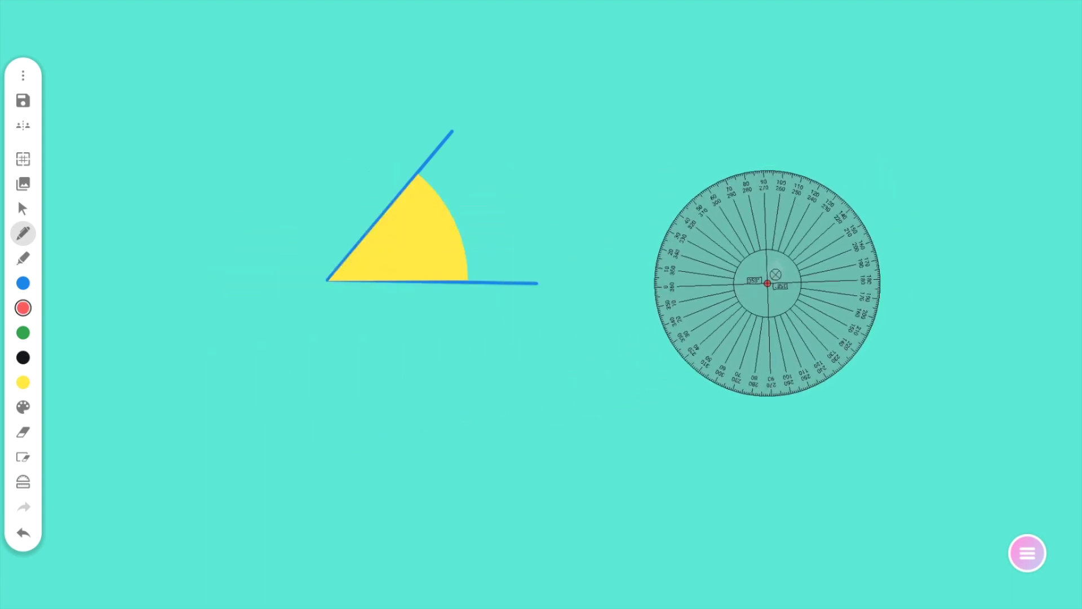
left_click_drag(727, 176, 854, 320)
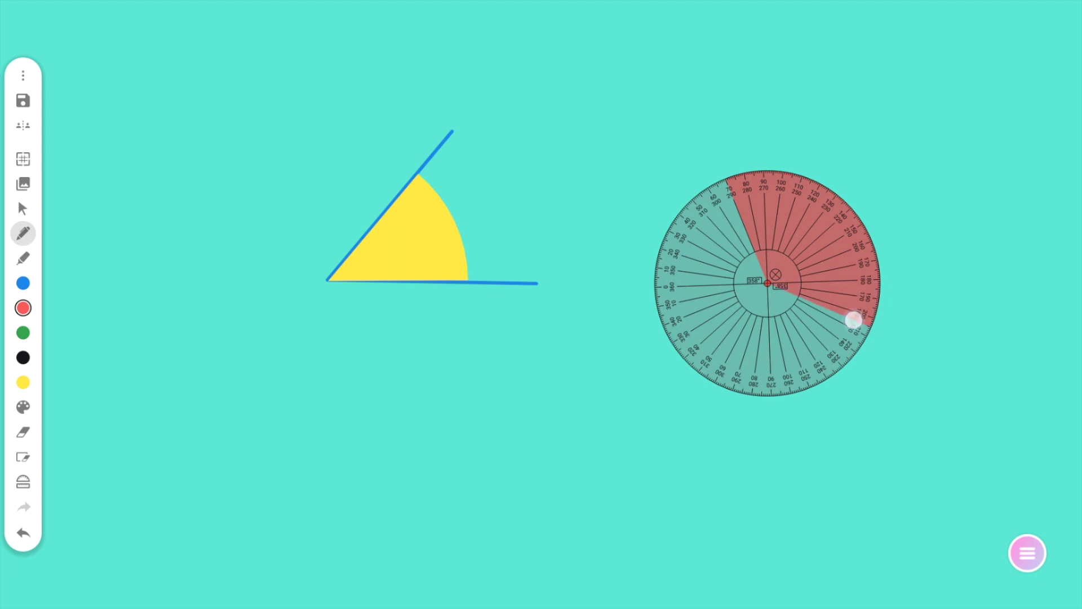
Remove the full protractor, then enlarge and rotate the red sector to point downward
left_click(776, 275)
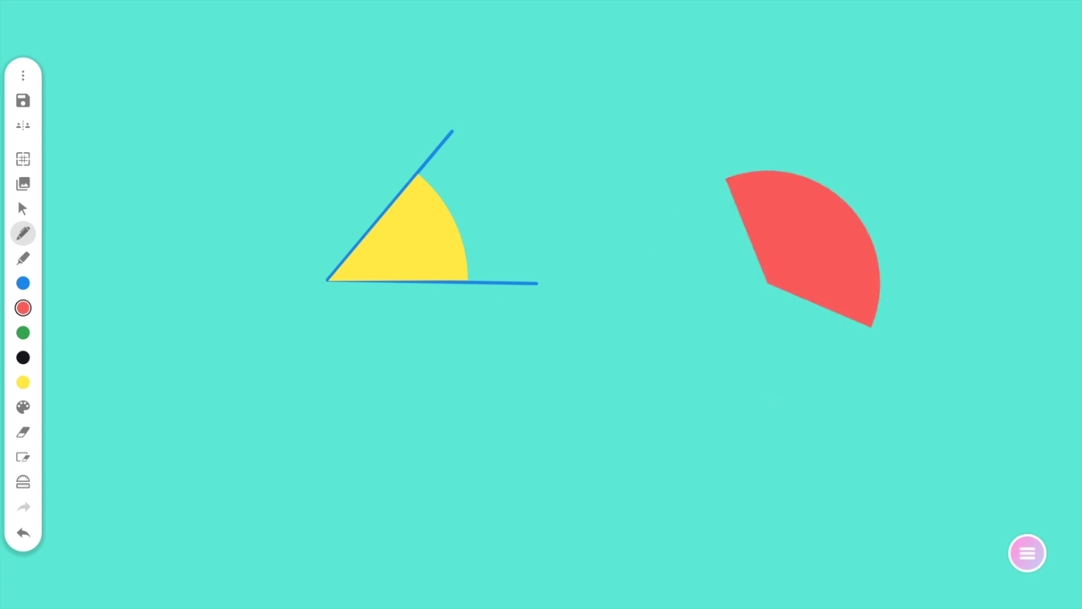
left_click(23, 209)
mouse_move(824, 223)
left_mouse_down()
mouse_move(783, 212)
mouse_move(719, 256)
left_mouse_up()
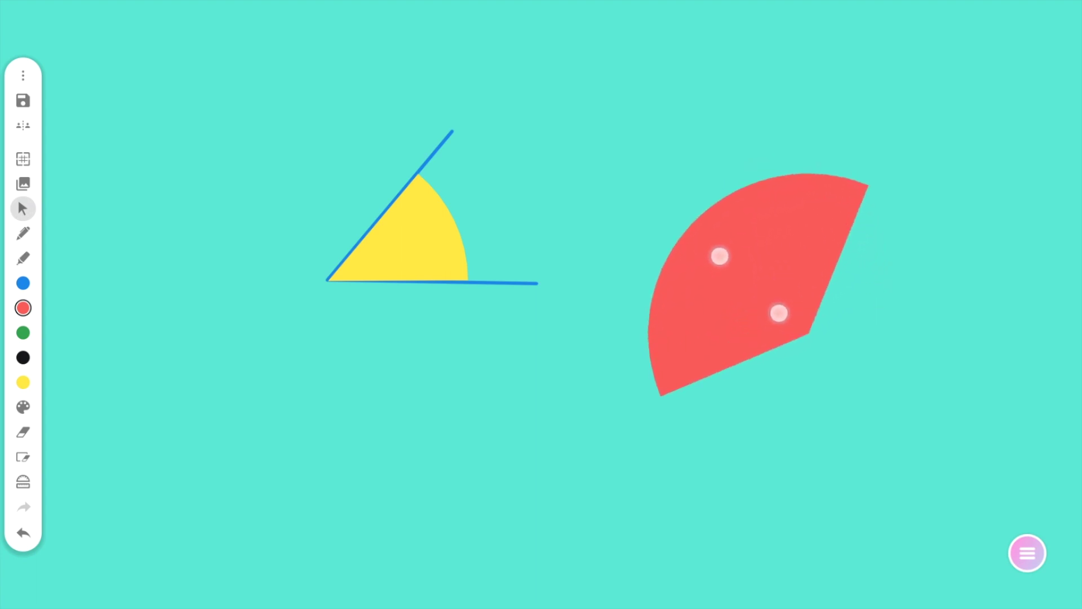